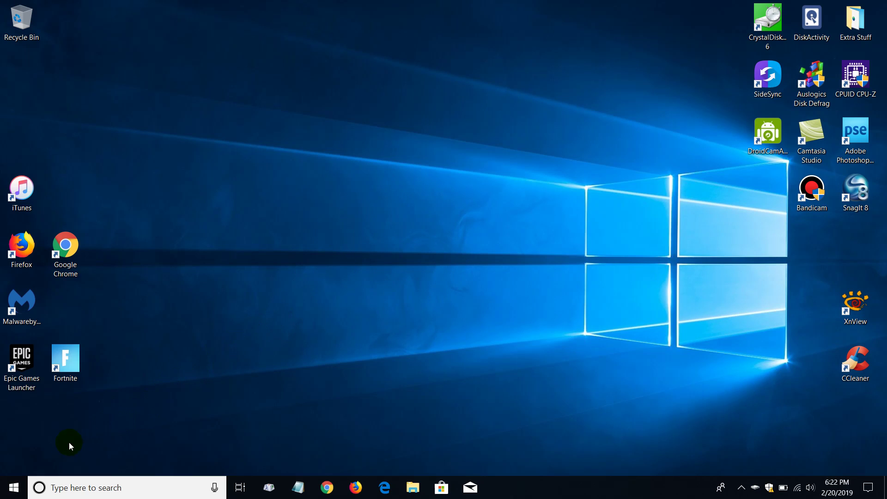
- Open System About from the Start menu and review specs: i5-7200U, 8.00 GB RAM, Windows 10 Home 1809
{"action": "right_click", "coordinate": [16, 487]}
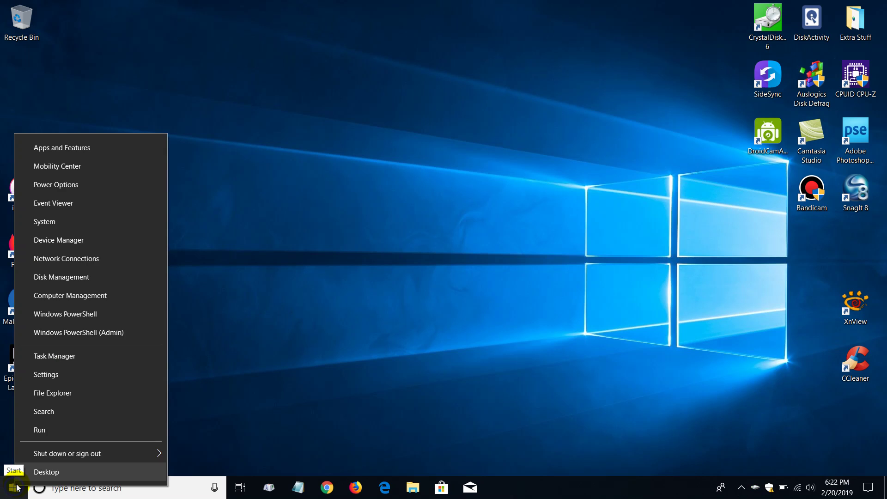
{"action": "left_click", "coordinate": [77, 223]}
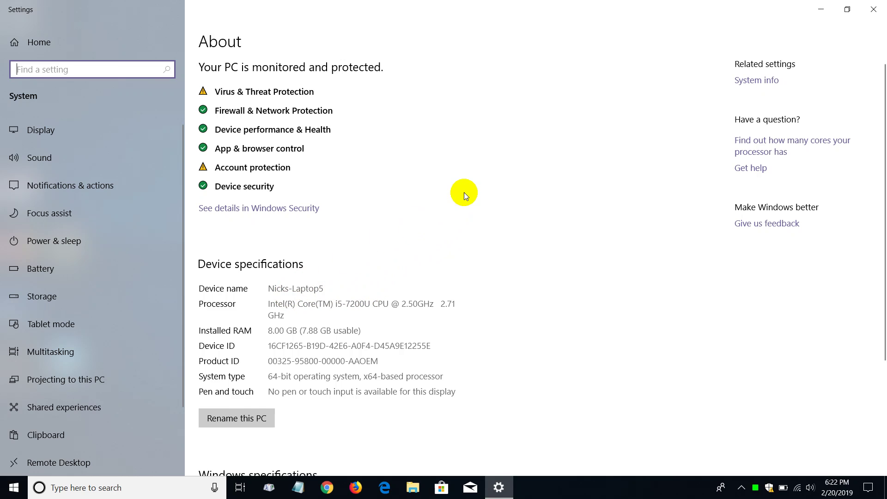
{"action": "scroll", "coordinate": [464, 193], "scroll_direction": "down", "scroll_amount": 3}
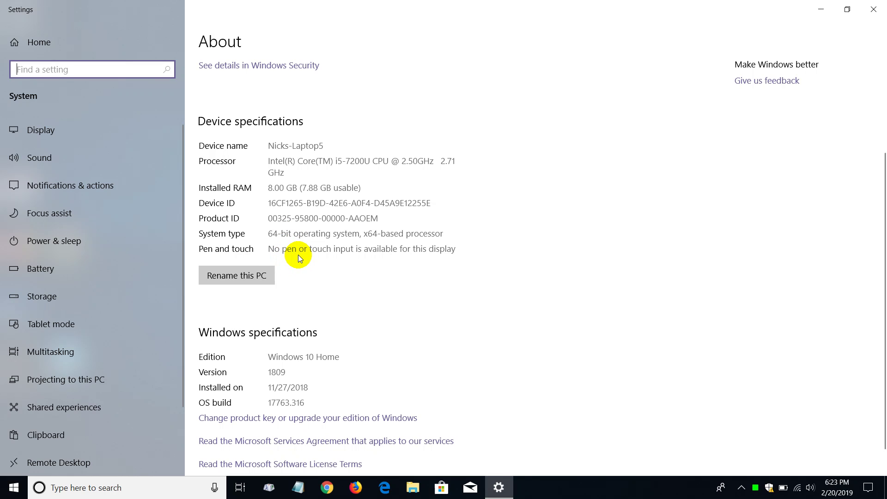
{"action": "scroll", "coordinate": [298, 257], "scroll_direction": "down", "scroll_amount": 1}
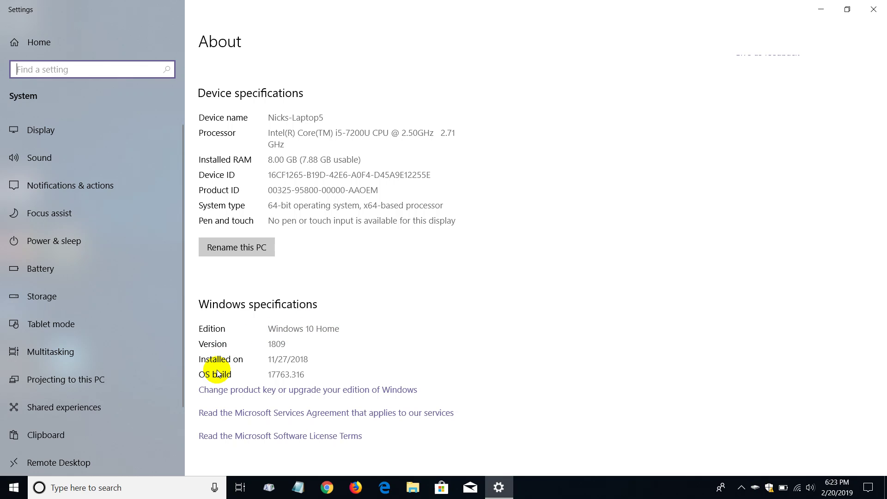
{"action": "scroll", "coordinate": [524, 315], "scroll_direction": "up", "scroll_amount": 3}
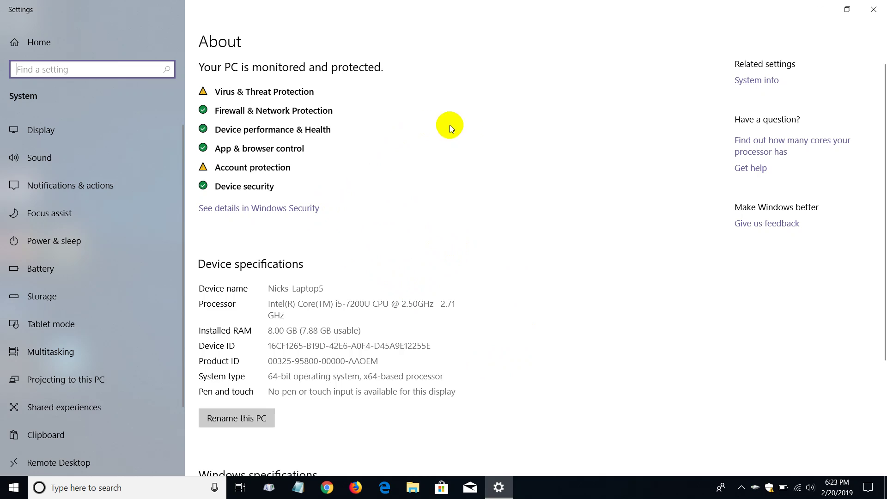
{"action": "left_click", "coordinate": [756, 82]}
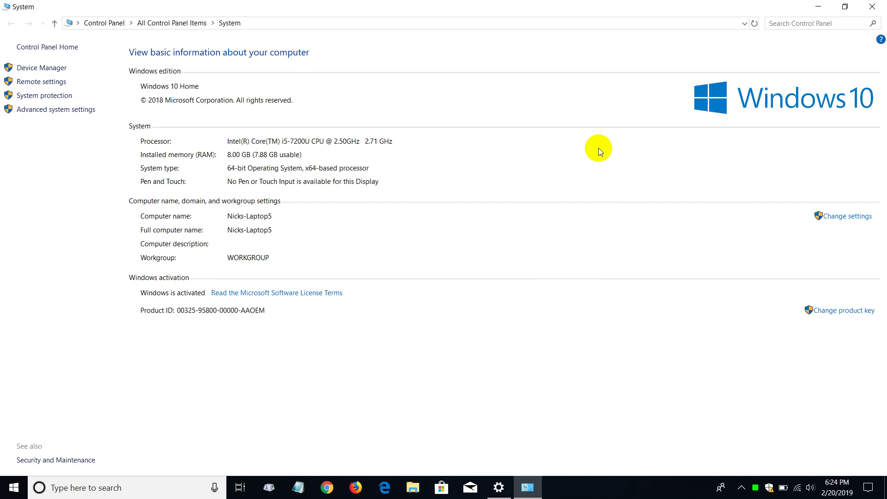
{"action": "left_click", "coordinate": [882, 7]}
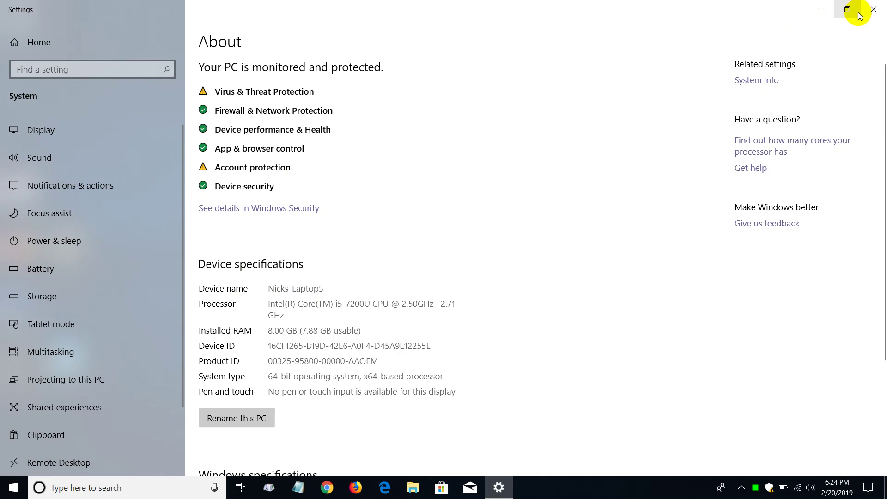
- Close Settings, then open the Run dialog from the Win+X menu and cancel it
{"action": "left_click", "coordinate": [882, 14]}
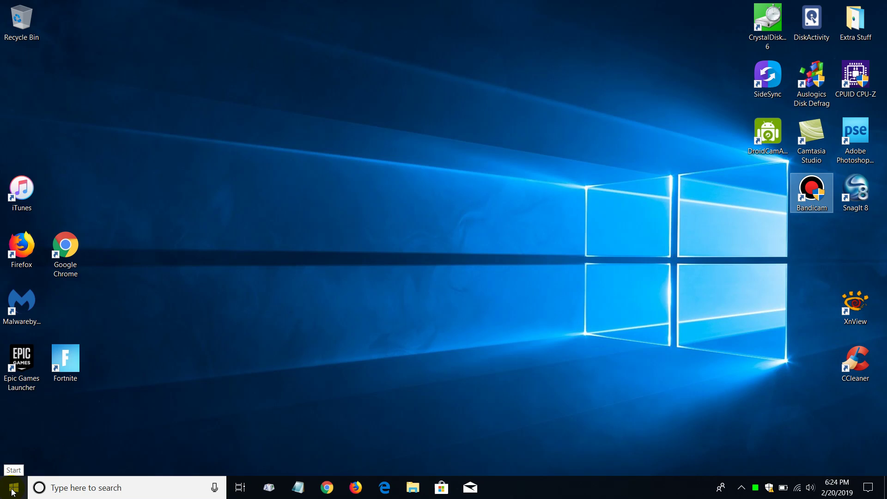
{"action": "right_click", "coordinate": [12, 493]}
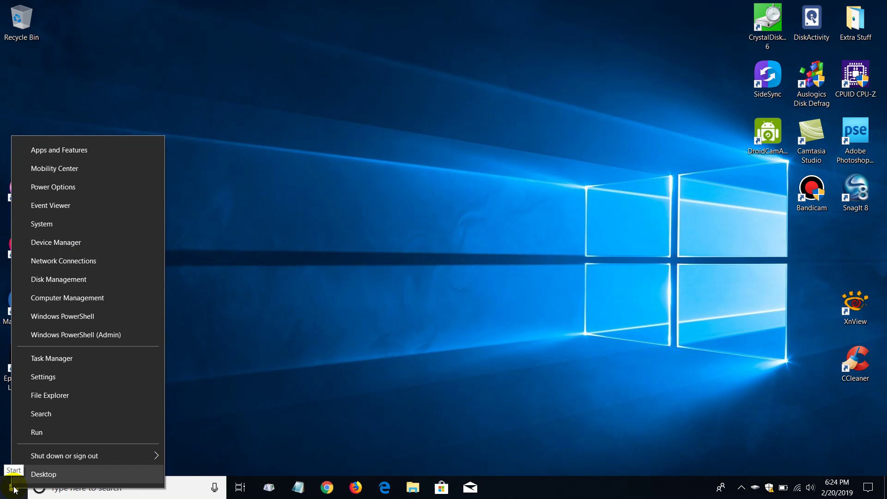
{"action": "left_click", "coordinate": [57, 436]}
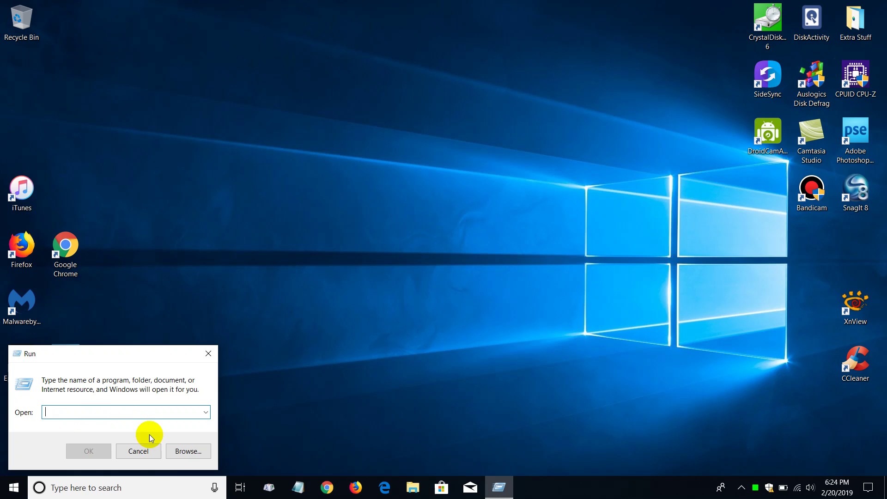
{"action": "left_click", "coordinate": [143, 450]}
- Paste dxdiag into the taskbar search and launch the DirectX Diagnostic Tool
{"action": "left_click", "coordinate": [79, 489]}
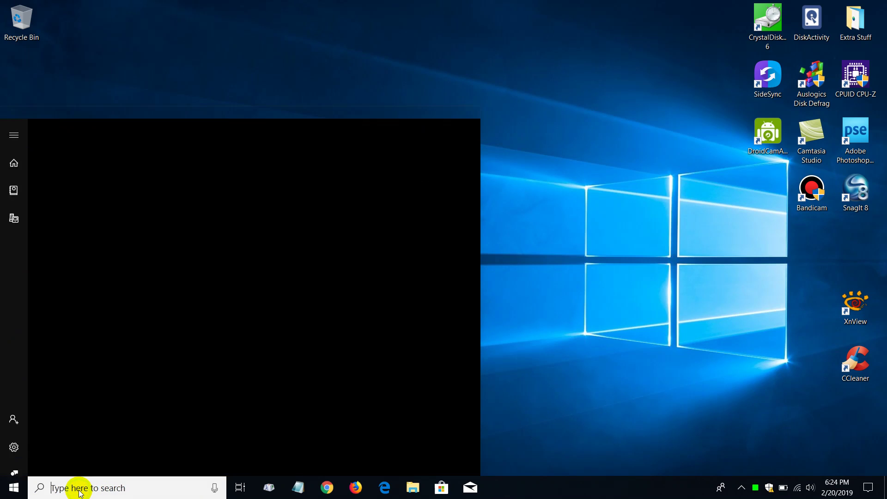
{"action": "right_click", "coordinate": [81, 488]}
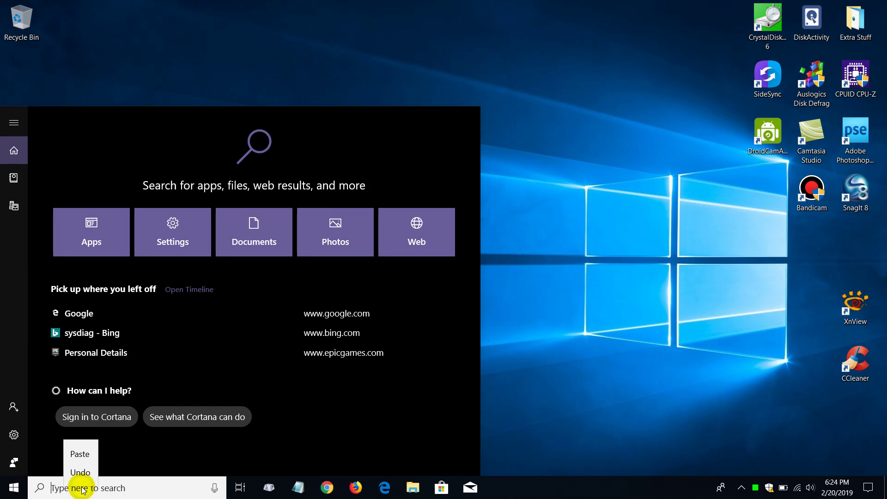
{"action": "left_click", "coordinate": [84, 452]}
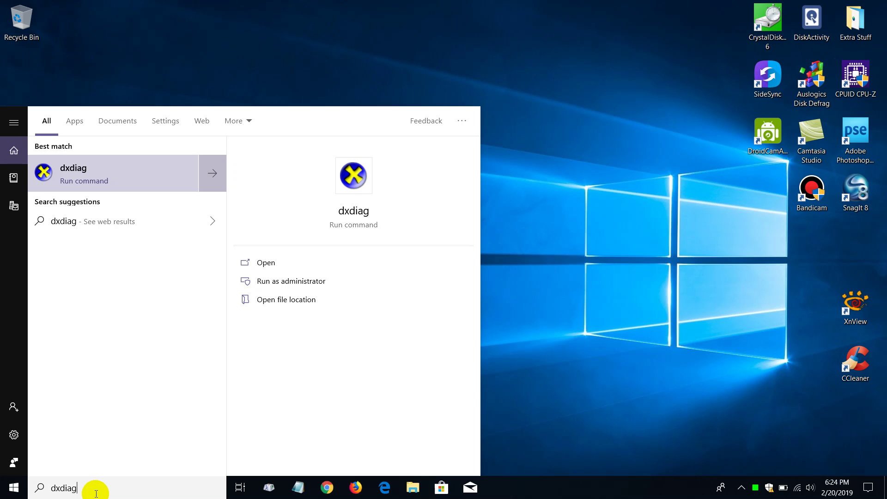
{"action": "key", "text": "Return"}
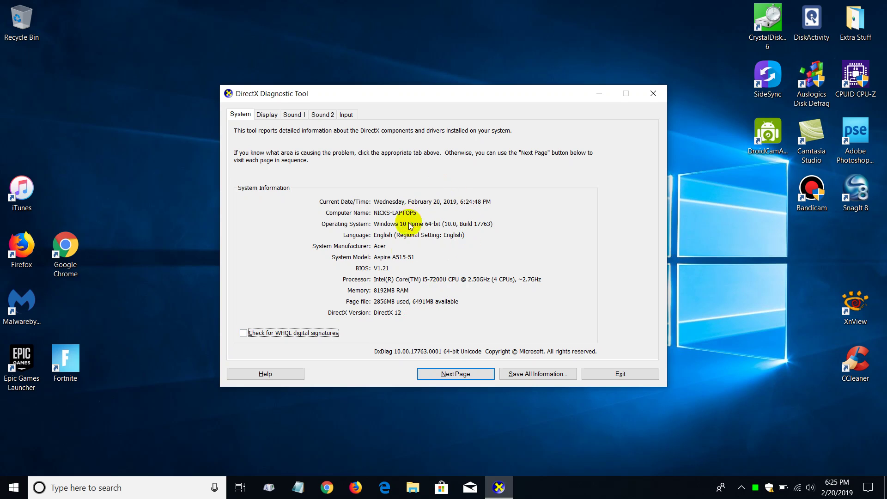
- Go to the Display page and scroll its Device and Drivers panes to read the Intel HD Graphics 620 details
{"action": "left_click", "coordinate": [451, 374]}
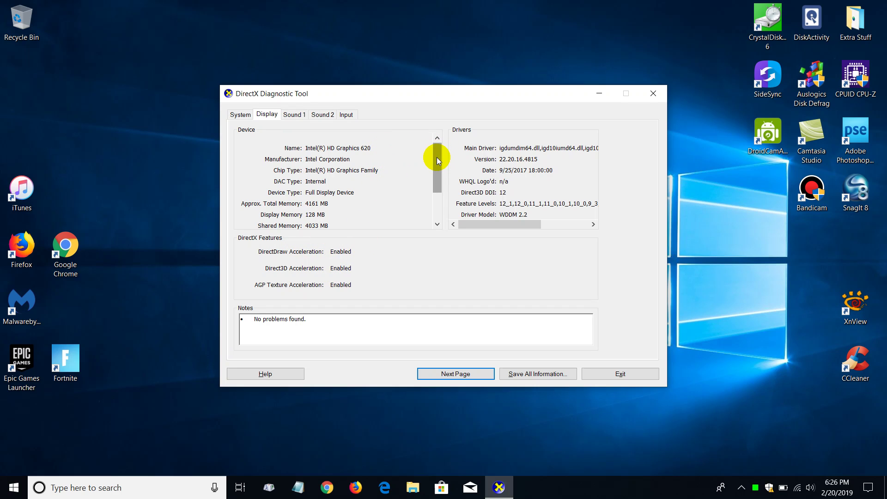
{"action": "left_click_drag", "start_coordinate": [437, 159], "coordinate": [456, 174]}
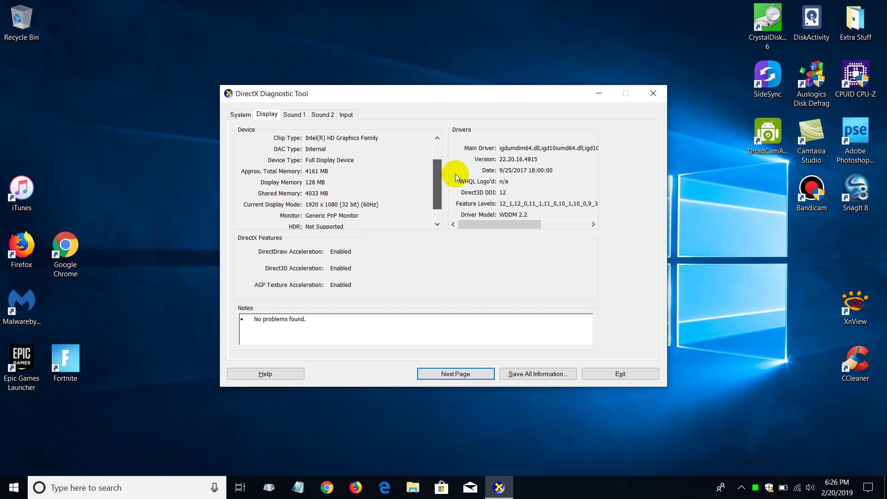
{"action": "left_click_drag", "start_coordinate": [456, 178], "coordinate": [456, 181]}
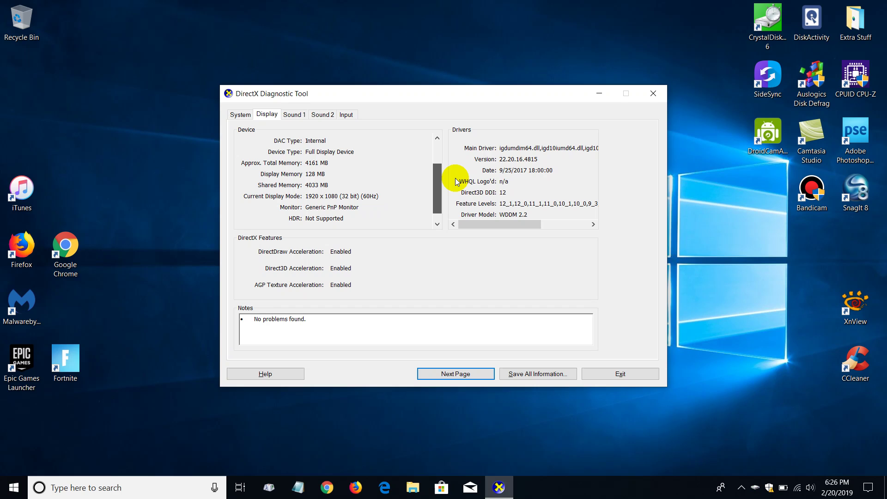
{"action": "left_click_drag", "start_coordinate": [456, 181], "coordinate": [458, 154]}
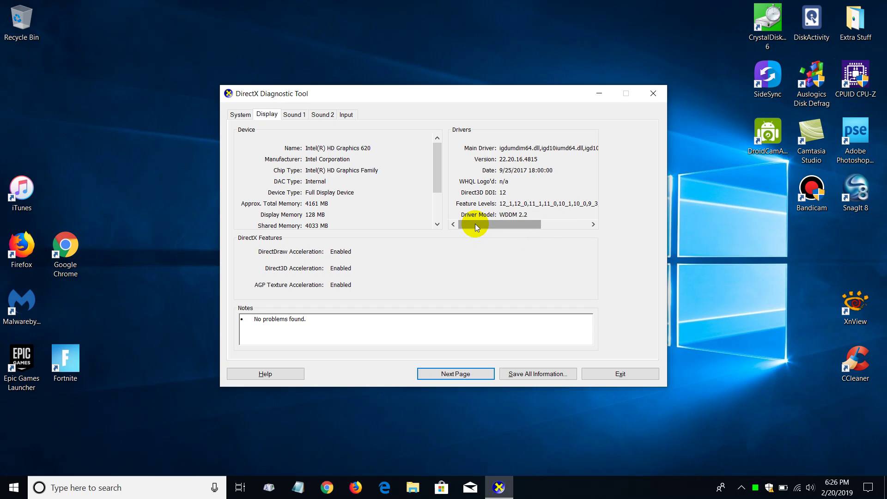
{"action": "left_click_drag", "start_coordinate": [475, 225], "coordinate": [440, 230]}
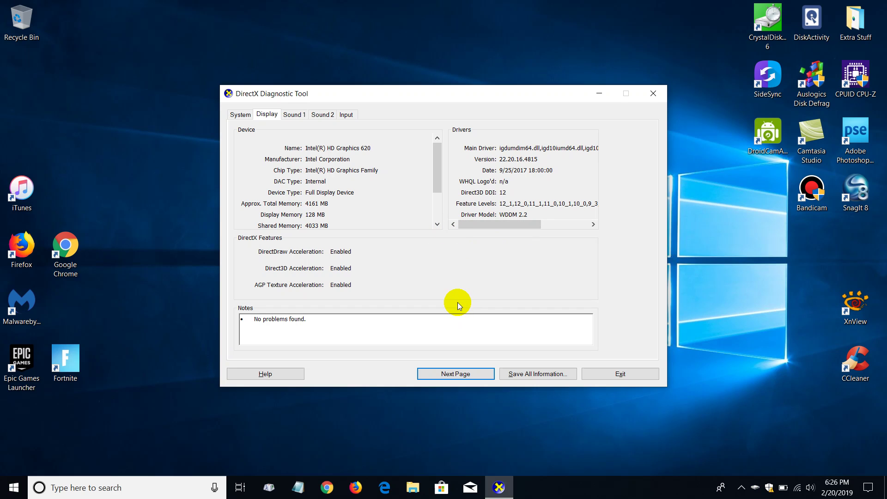
- View the Sound 1 and Sound 2 Realtek audio device details, then move to the Input page
{"action": "left_click", "coordinate": [295, 115]}
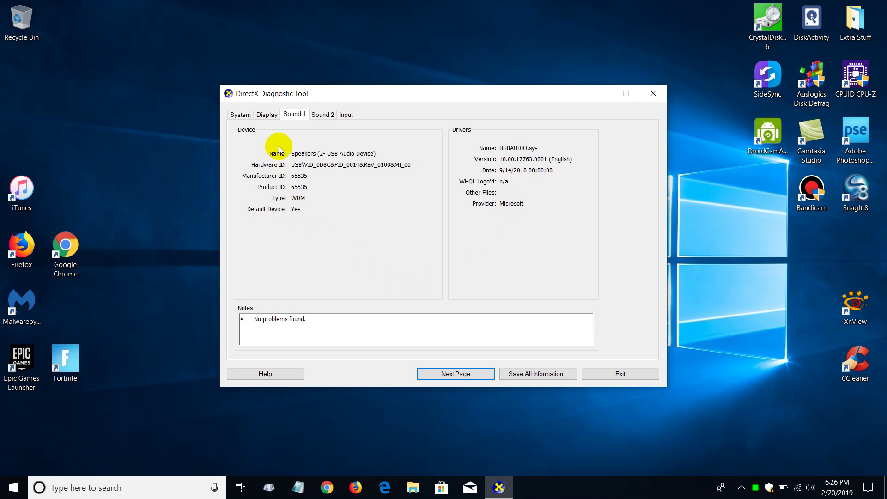
{"action": "left_click", "coordinate": [326, 119]}
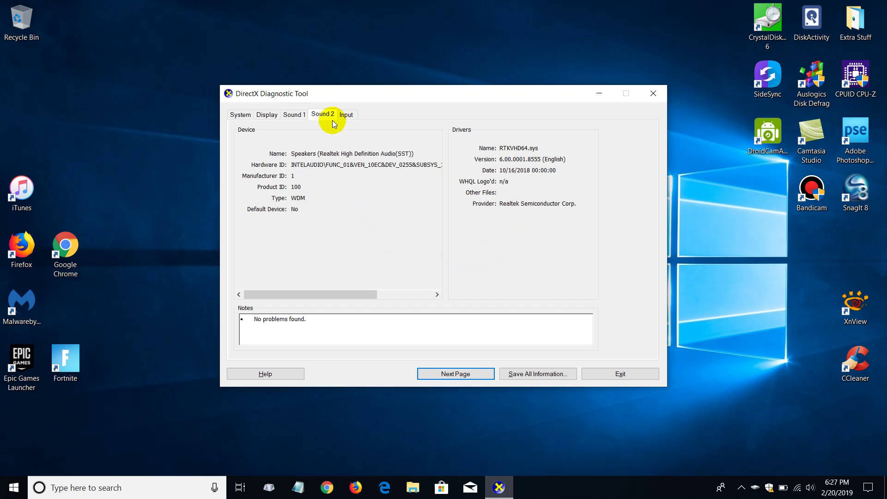
{"action": "left_click", "coordinate": [351, 118]}
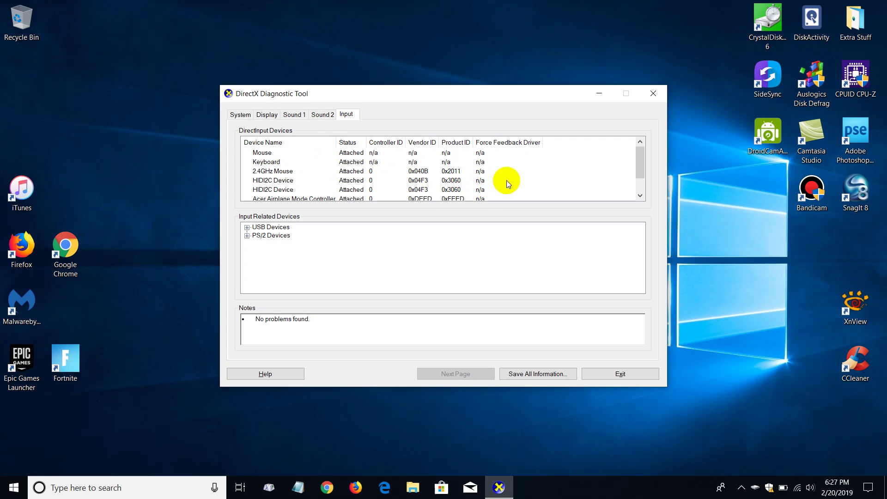
- Scroll the DirectInput Devices list showing Mouse, Keyboard and 2.4GHz Mouse
{"action": "left_click_drag", "start_coordinate": [642, 156], "coordinate": [657, 113]}
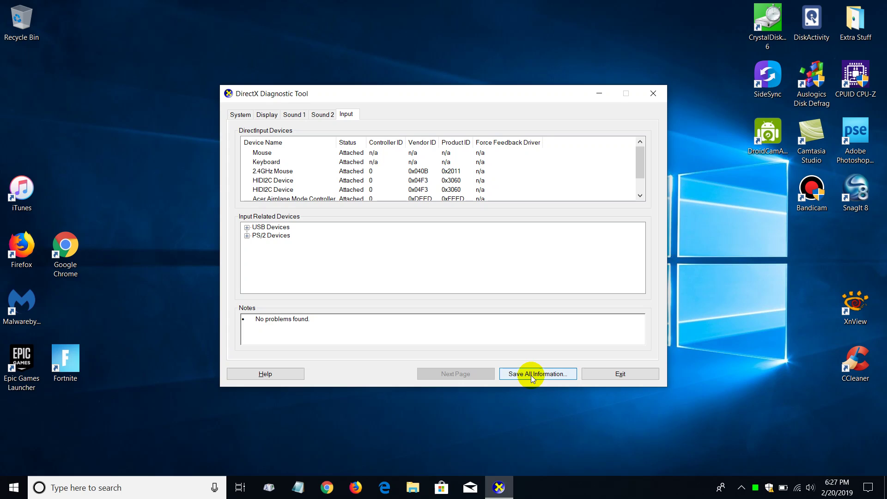
- Exit DxDiag and move the CPUID CPU-Z shortcut to the upper middle of the desktop
{"action": "left_click", "coordinate": [615, 377]}
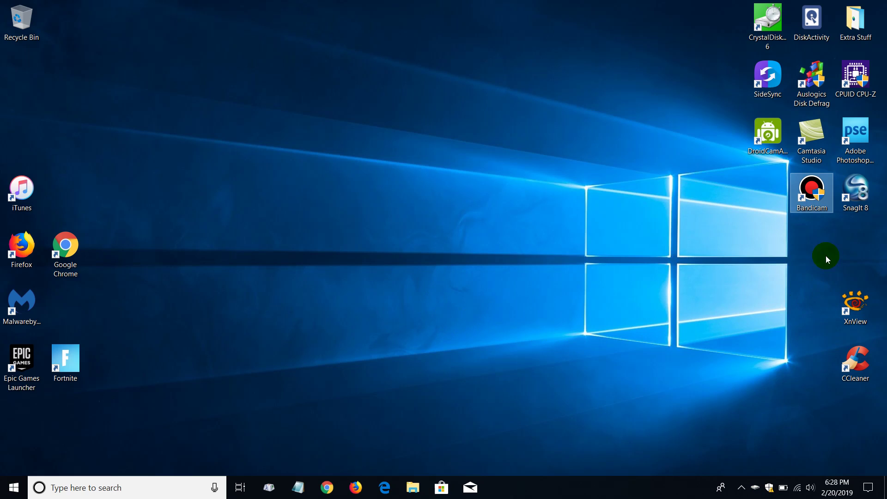
{"action": "left_click", "coordinate": [863, 76]}
{"action": "left_click_drag", "start_coordinate": [863, 76], "coordinate": [436, 116]}
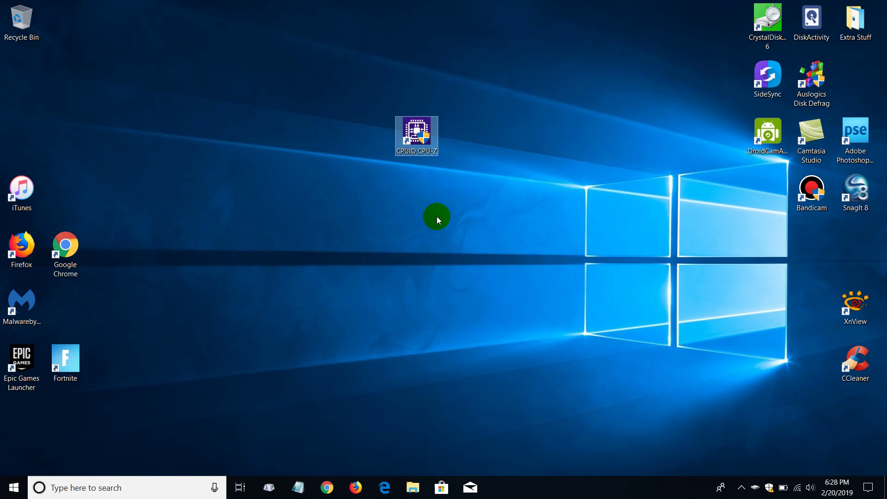
- Launch CPU-Z and browse its Caches, Mainboard, Memory, SPD, Graphics and Bench tabs, returning to CPU
{"action": "double_click", "coordinate": [419, 142]}
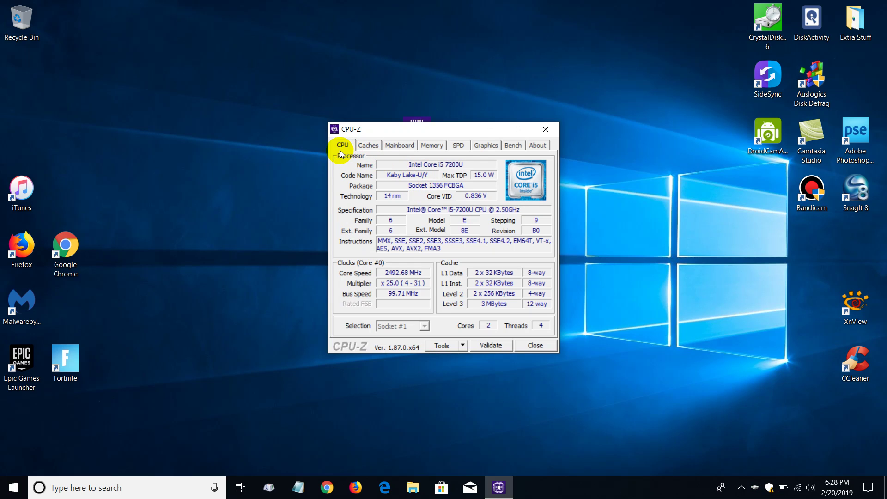
{"action": "left_click", "coordinate": [370, 146]}
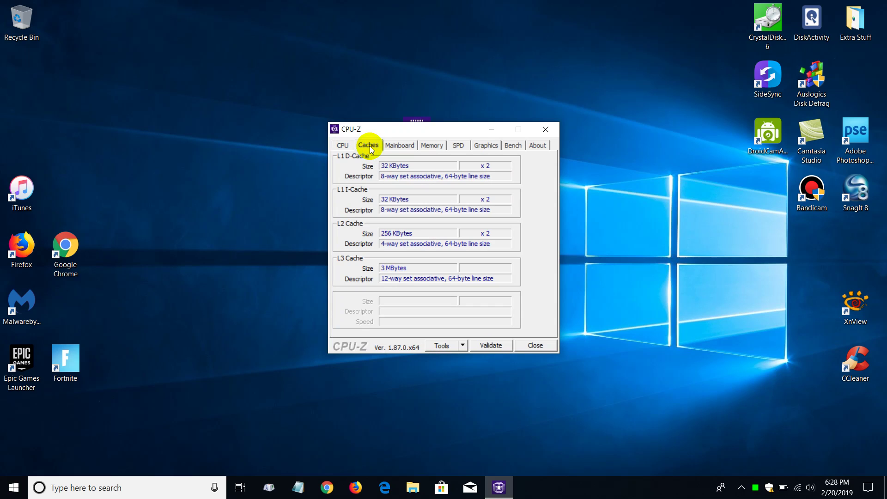
{"action": "left_click", "coordinate": [407, 147]}
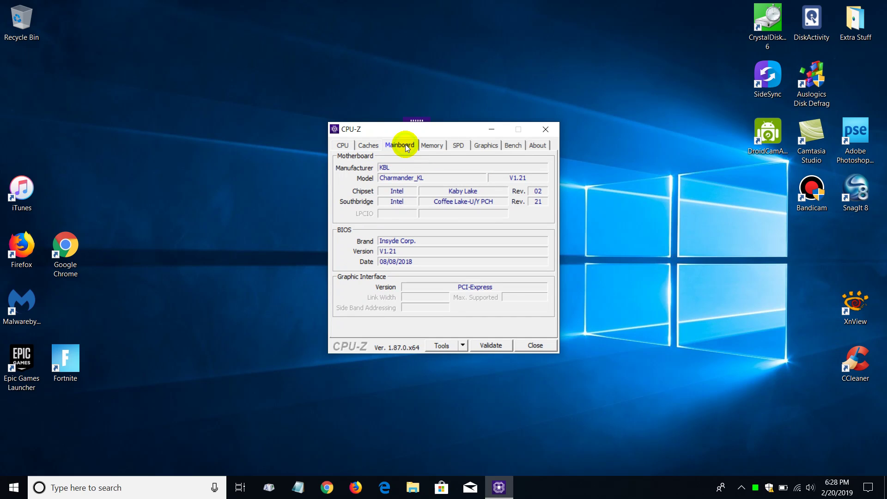
{"action": "left_click", "coordinate": [432, 146]}
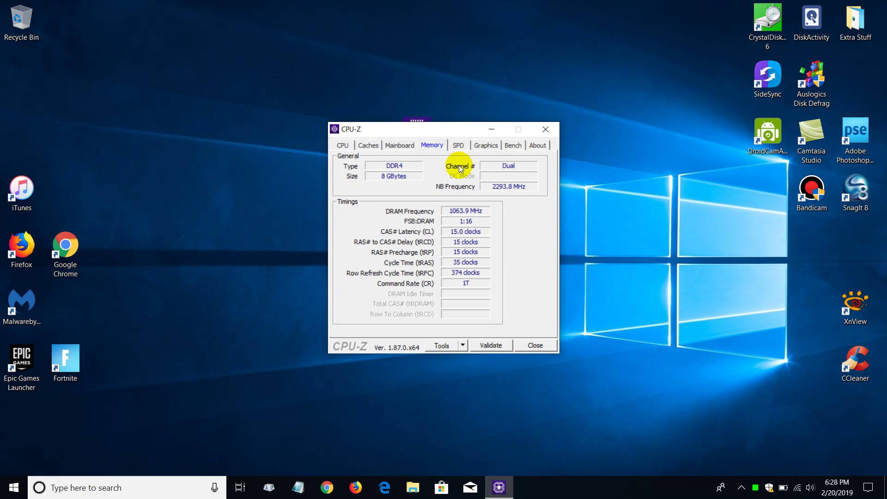
{"action": "left_click", "coordinate": [460, 146]}
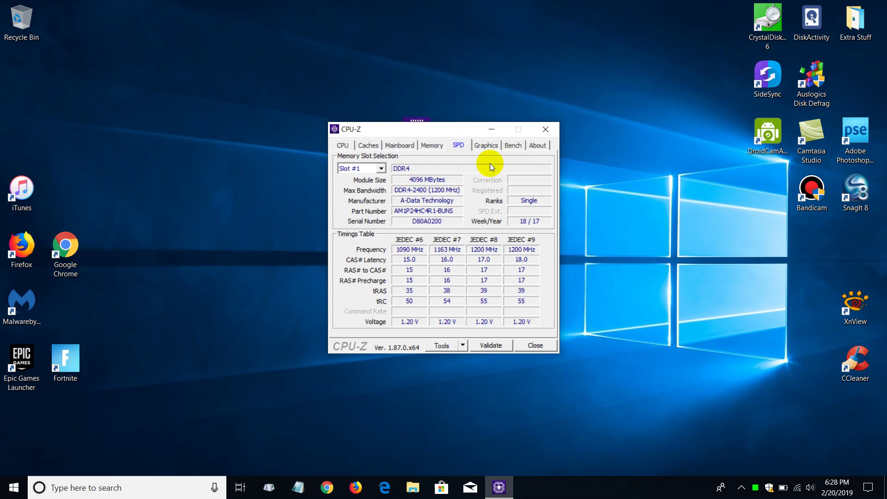
{"action": "left_click", "coordinate": [490, 147]}
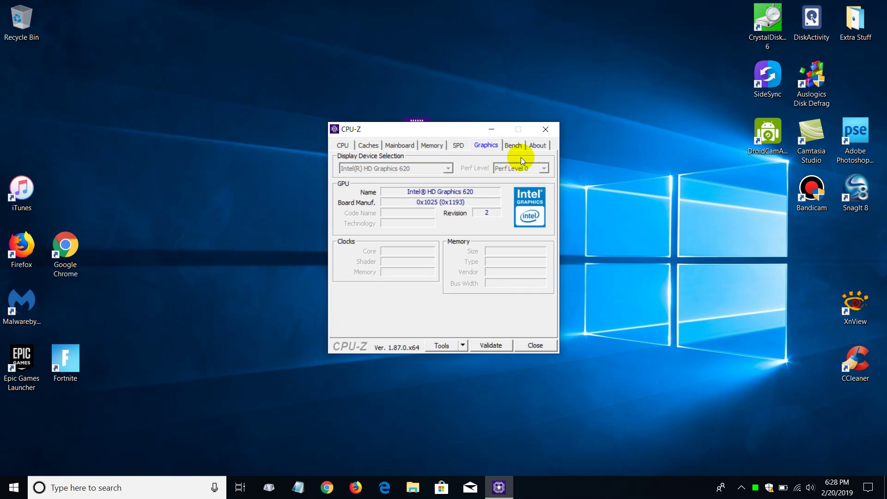
{"action": "left_click", "coordinate": [514, 146]}
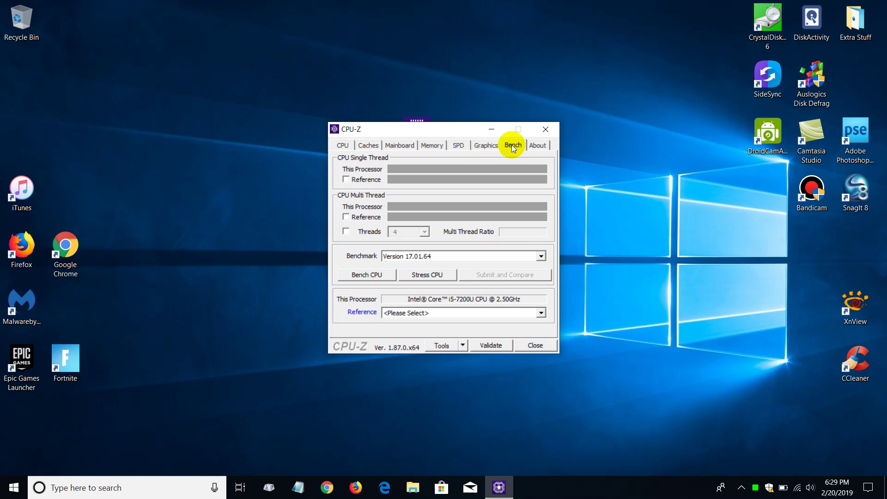
{"action": "left_click", "coordinate": [343, 146]}
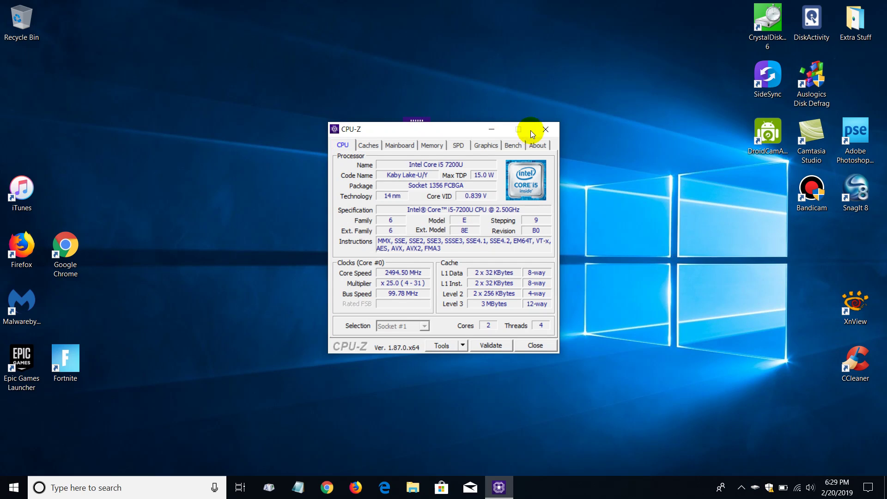
- Drag the CPU-Z window lower on the desktop and then back up
{"action": "left_click_drag", "start_coordinate": [493, 134], "coordinate": [490, 196]}
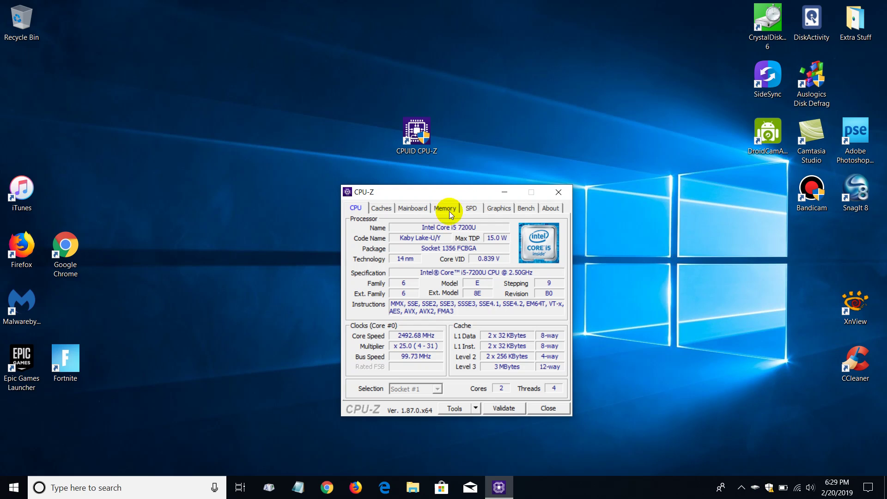
{"action": "left_click_drag", "start_coordinate": [453, 195], "coordinate": [448, 107]}
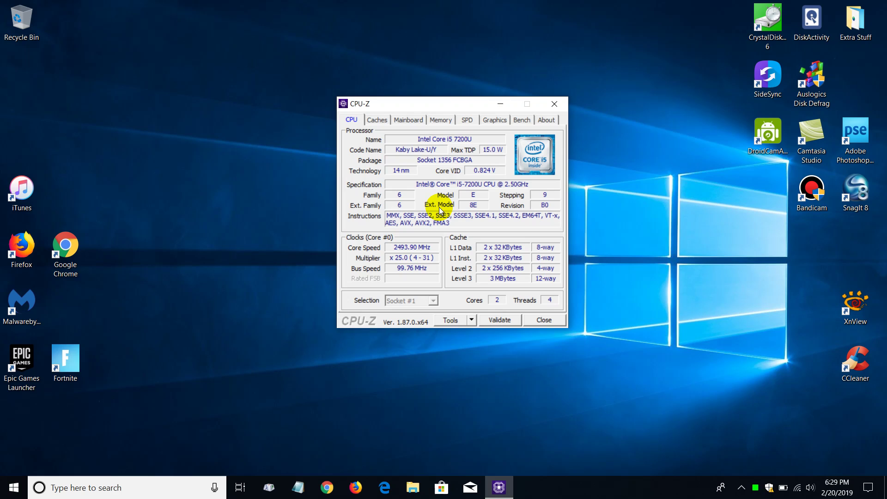
- Close the CPU-Z window
{"action": "left_click", "coordinate": [536, 322]}
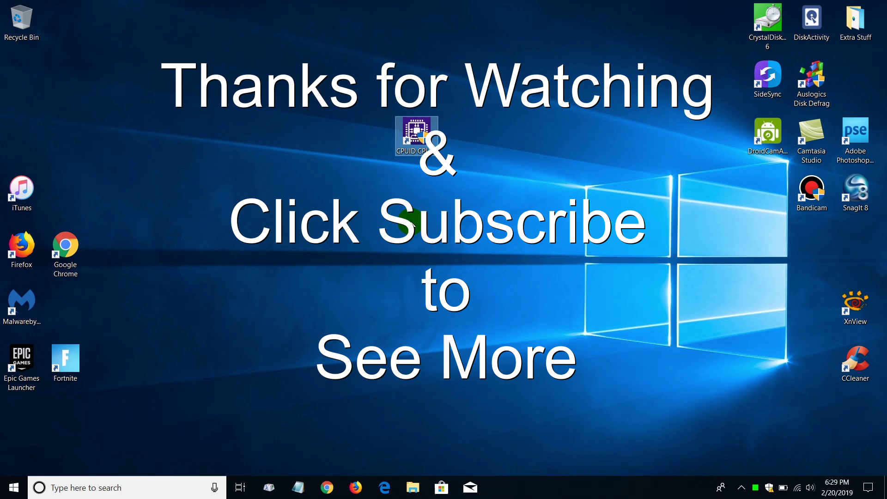